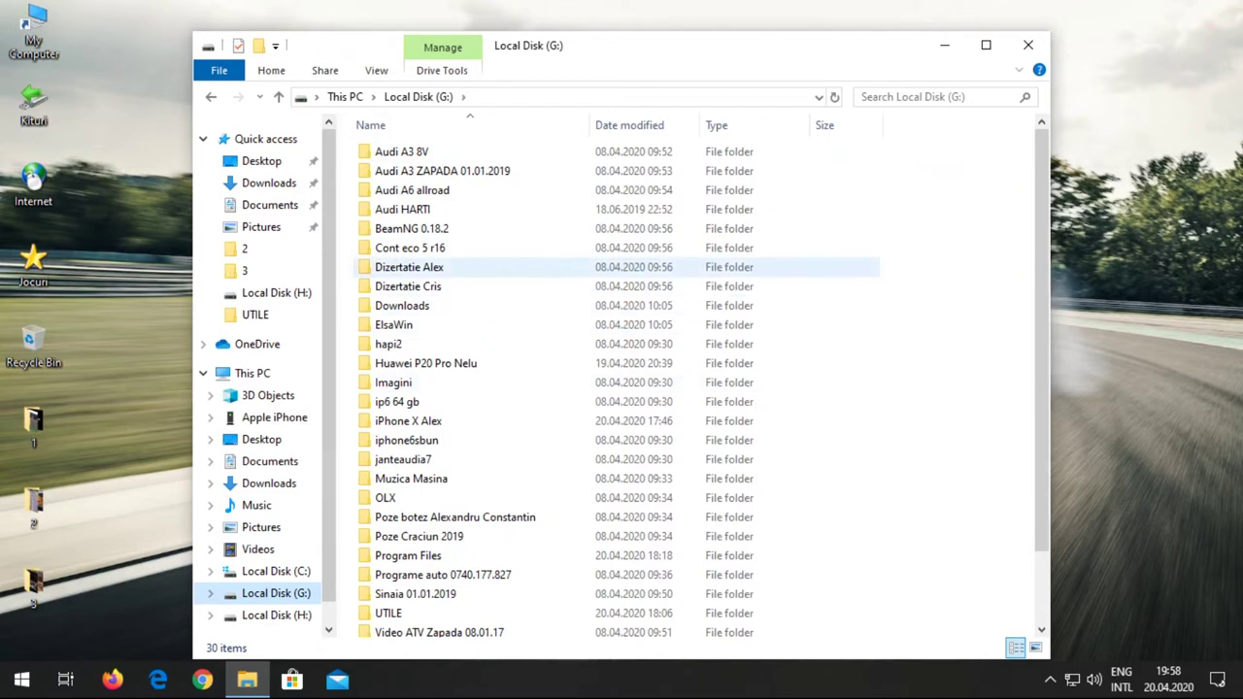
Try to paste the copied iPhone media into the Poze & Videos subfolder of the iPhone X folder on Local Disk (G:).
click(393, 383)
double_click(408, 420)
double_click(409, 170)
right_click(404, 171)
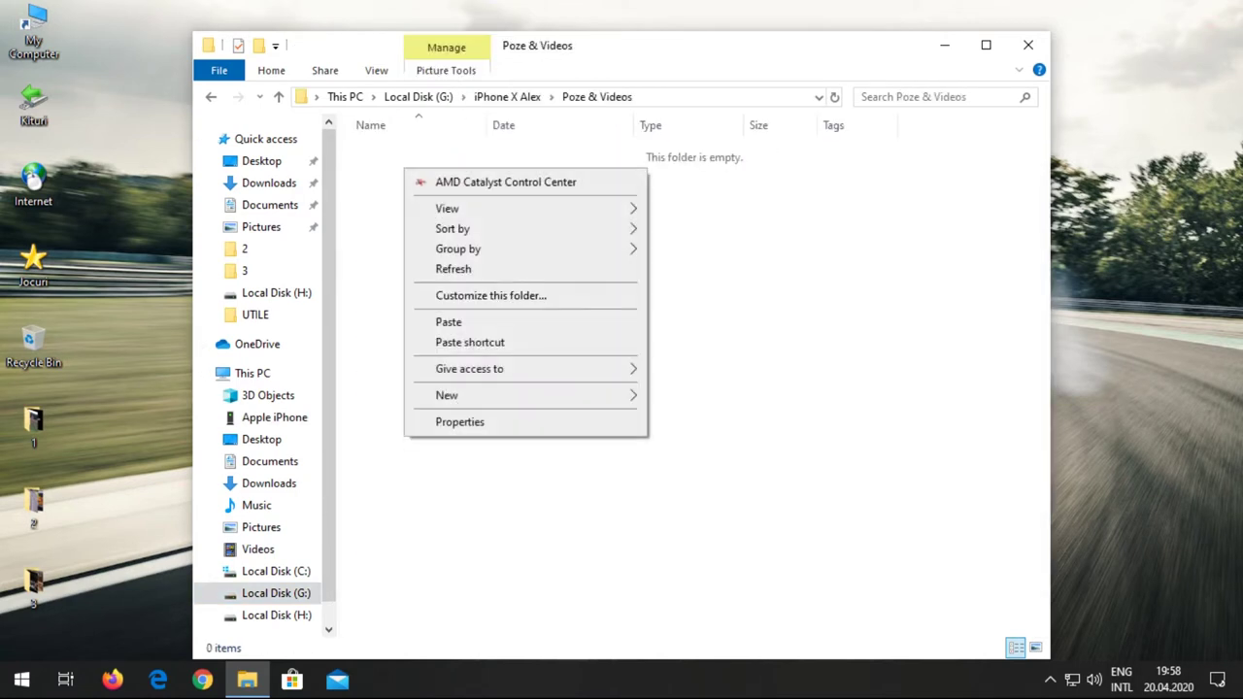
click(449, 321)
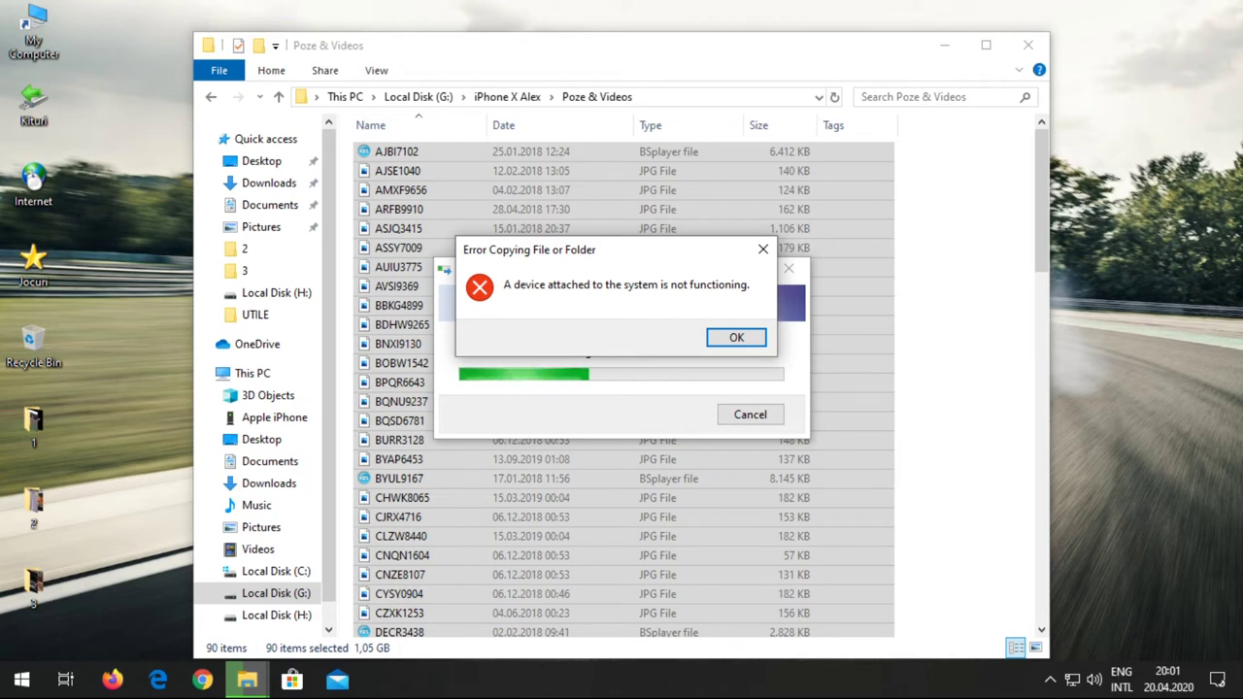
drag(680, 250, 695, 169)
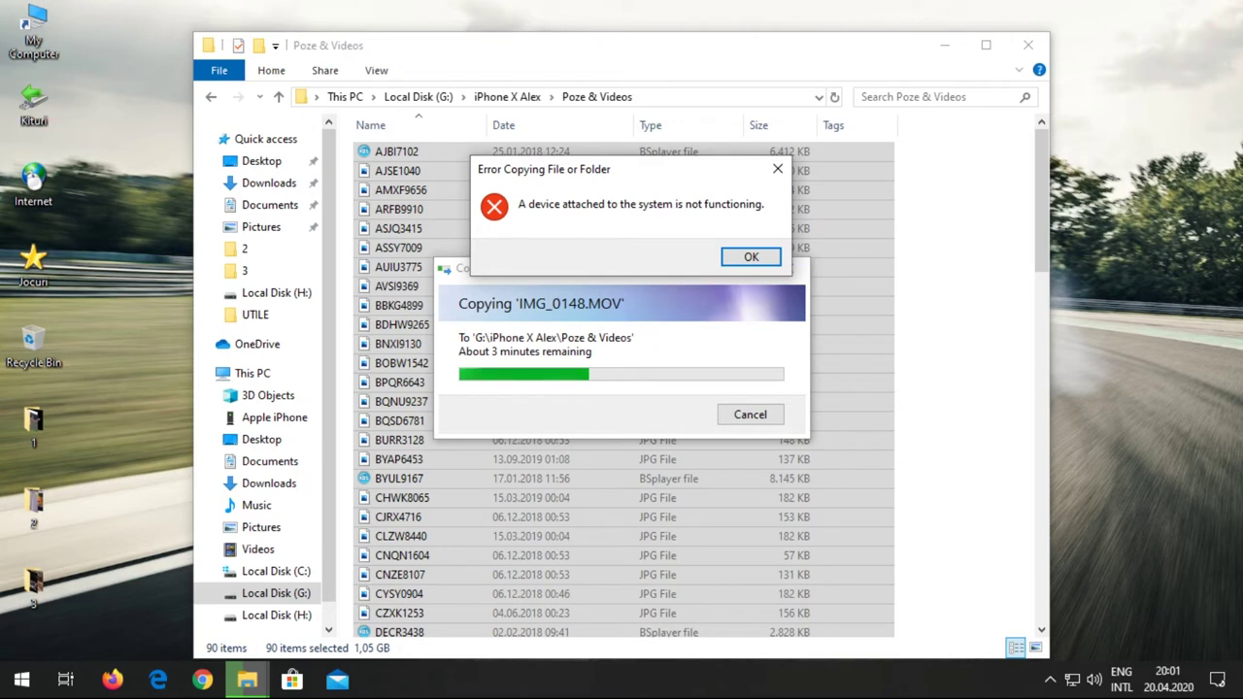
click(751, 256)
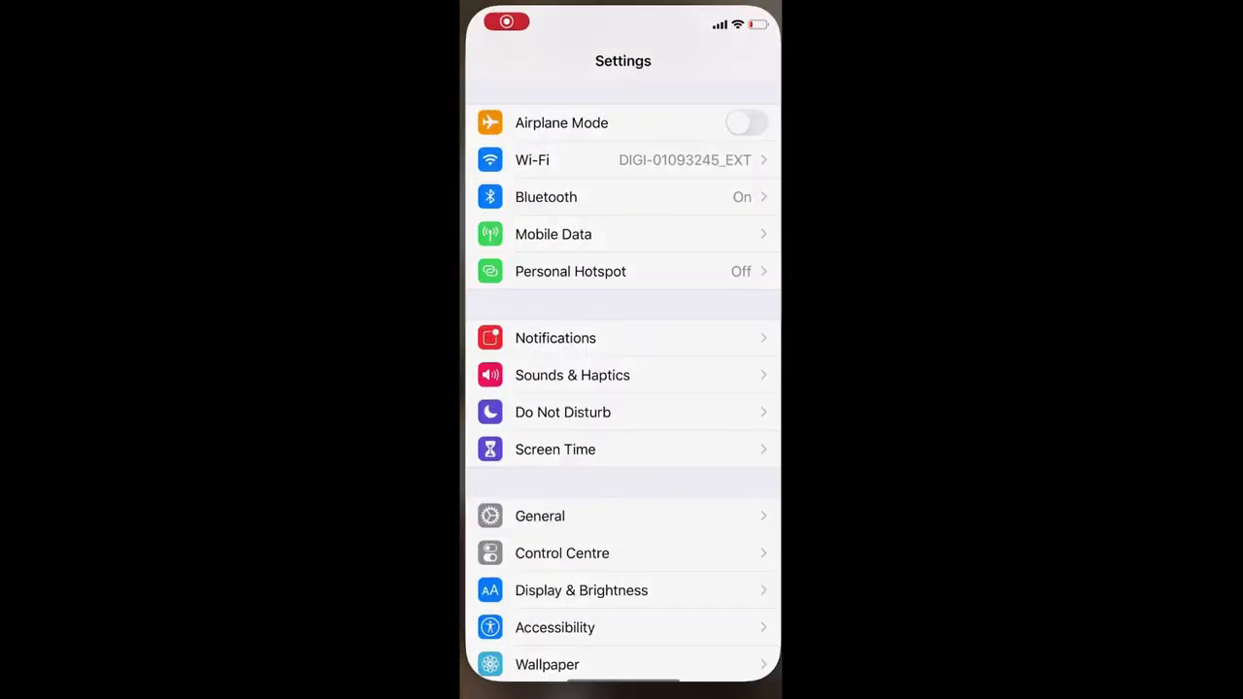
In the iPhone's Settings, set the Photos option for Transfer to Mac or PC to Keep Originals.
scroll(621, 388, down, 10)
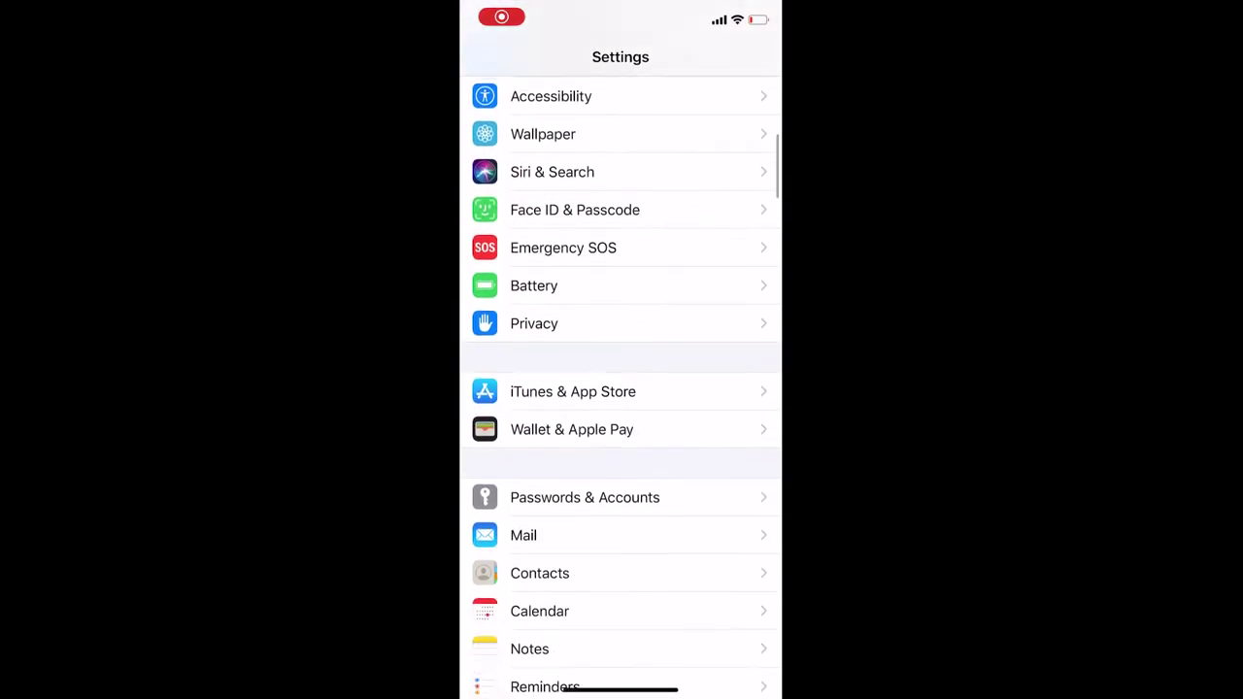
scroll(621, 388, down, 10)
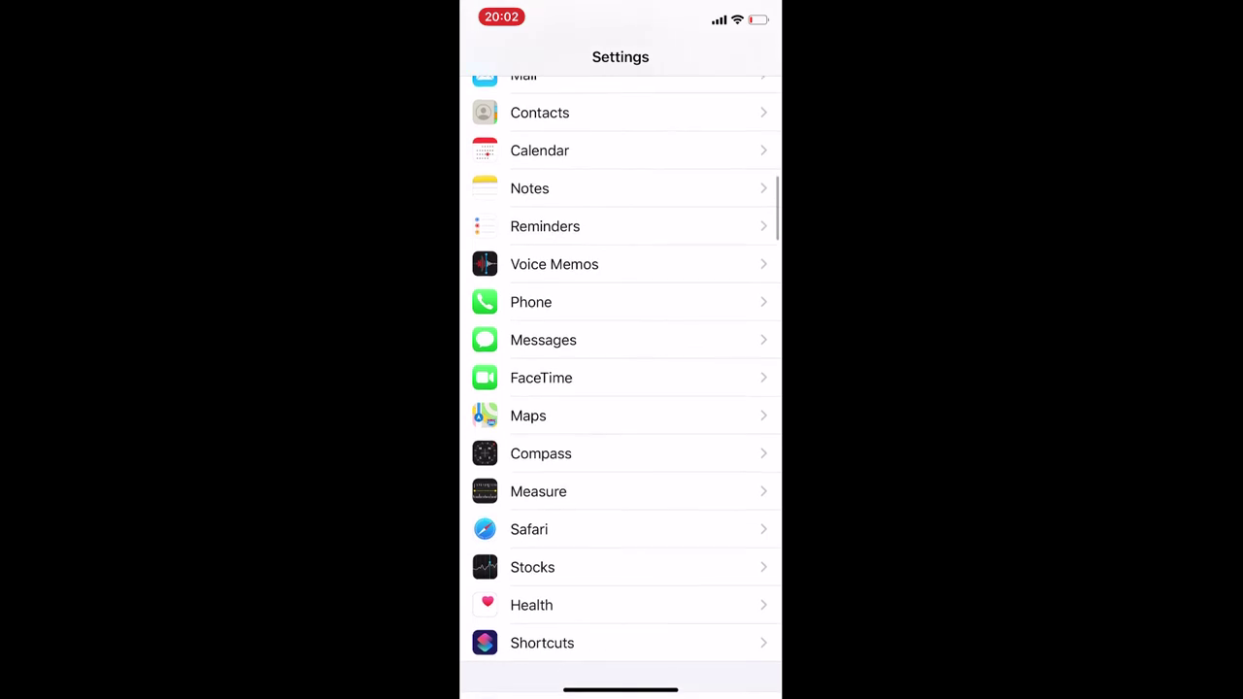
click(543, 410)
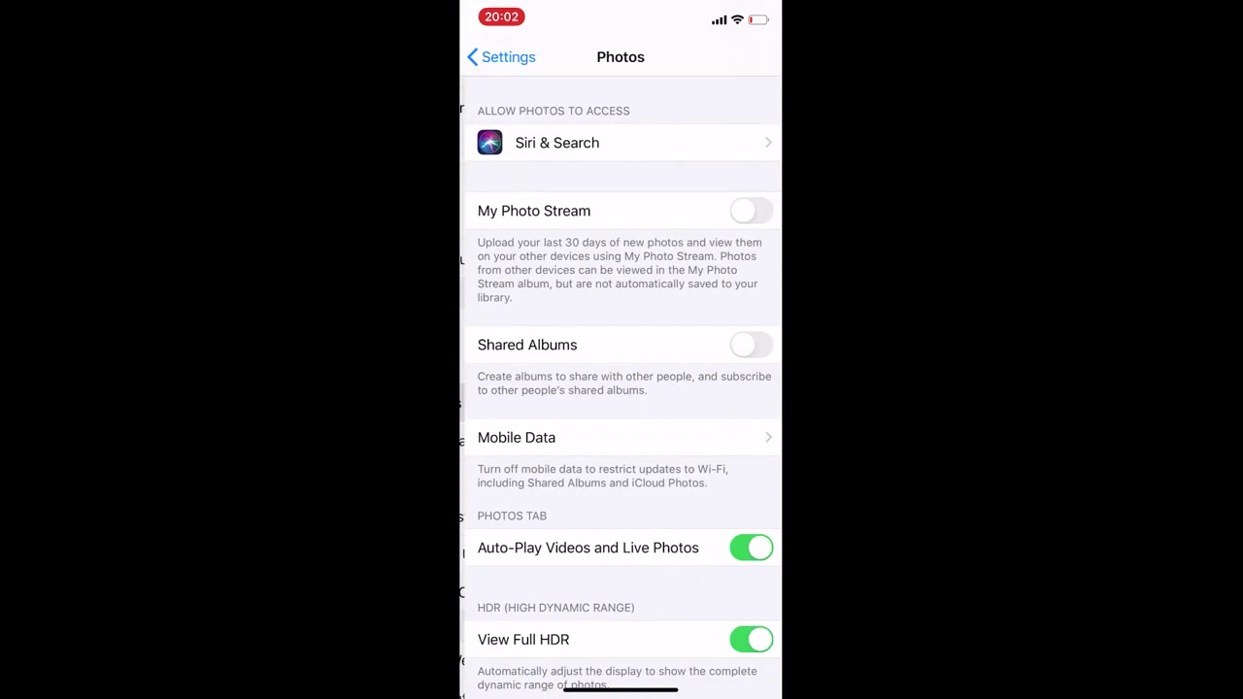
scroll(622, 388, down, 5)
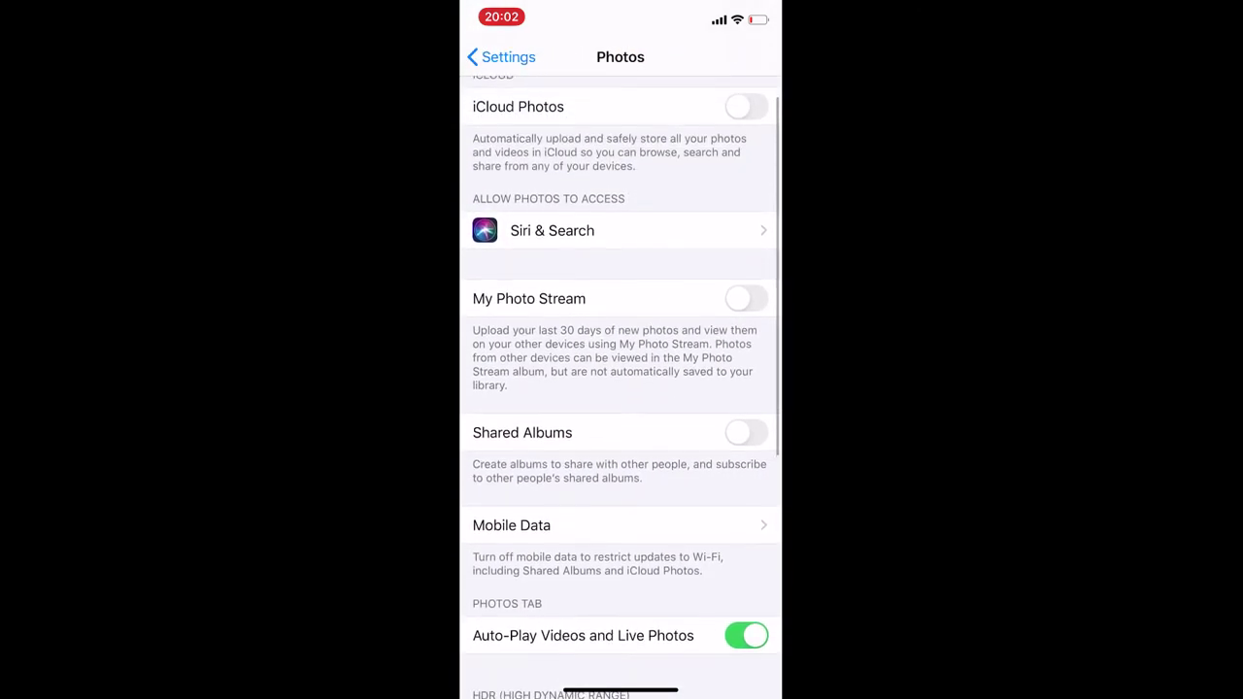
scroll(621, 388, down, 2)
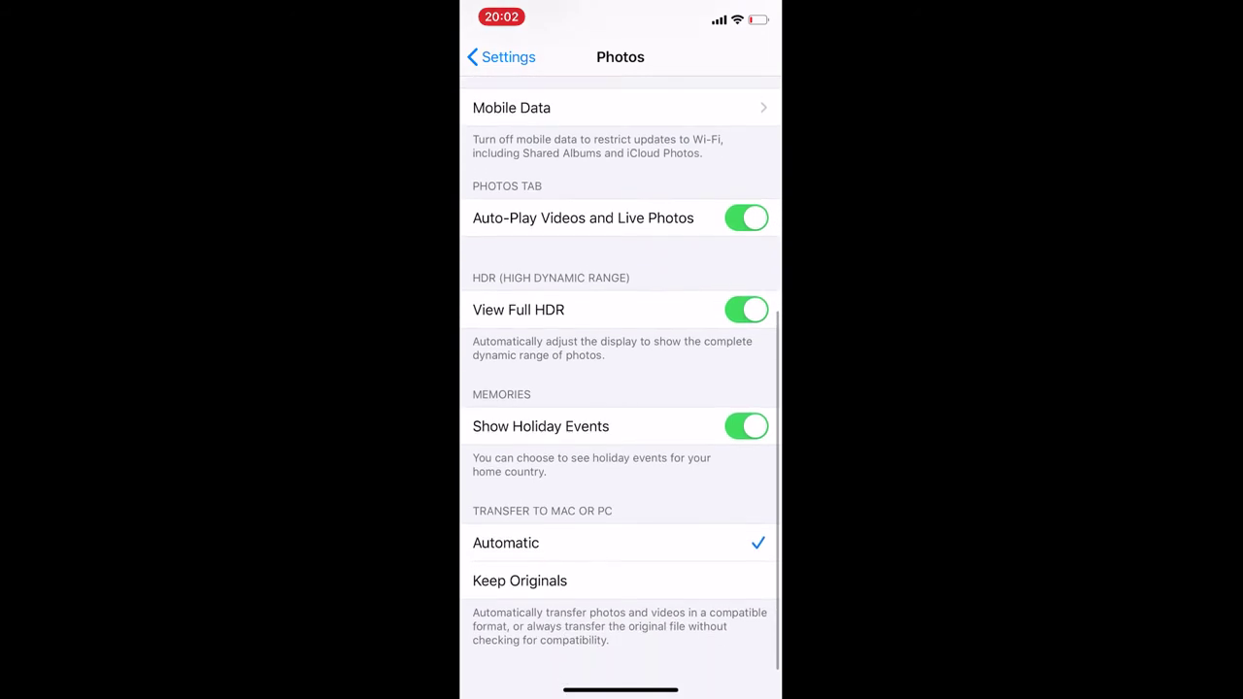
click(519, 581)
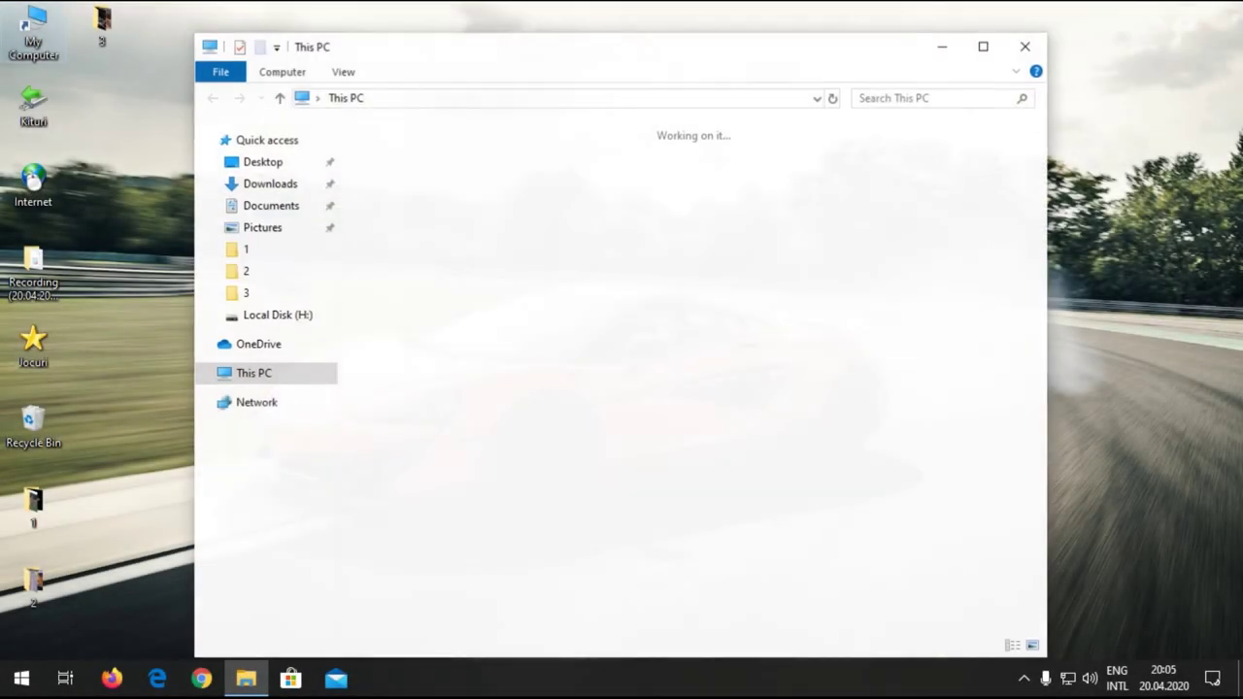
Copy all files from the 100APPLE folder inside DCIM on the Apple iPhone's Internal Storage.
double_click(447, 347)
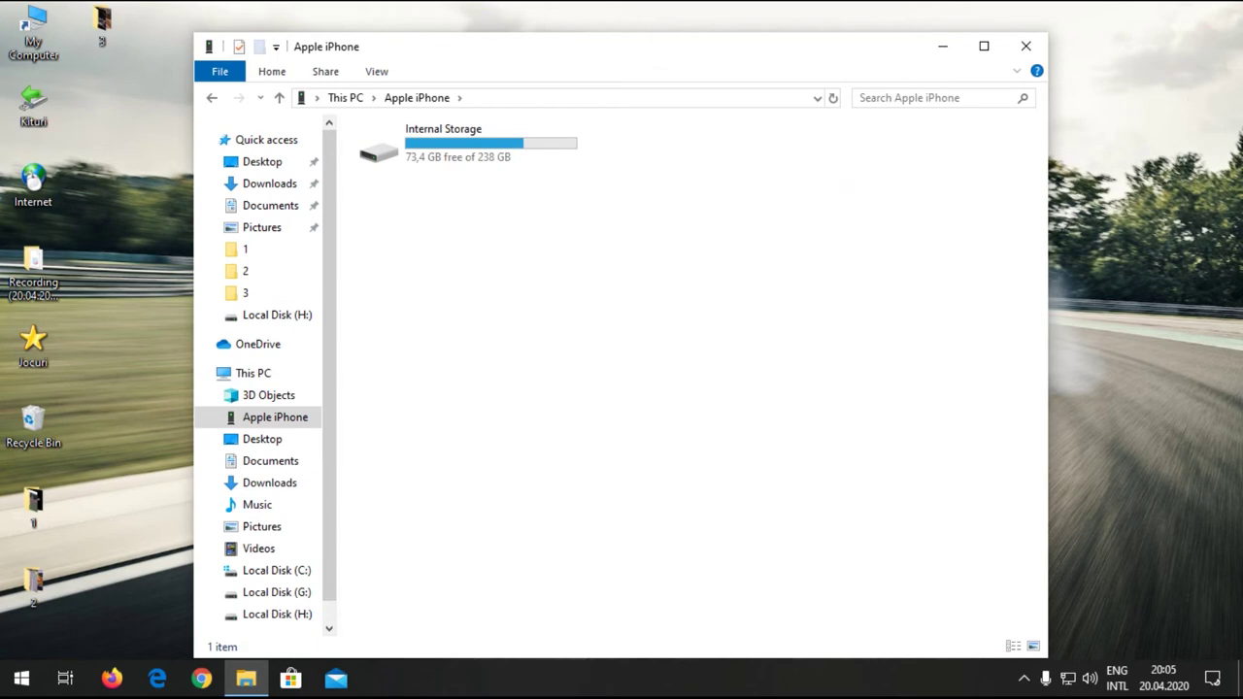
double_click(456, 144)
double_click(457, 144)
double_click(456, 144)
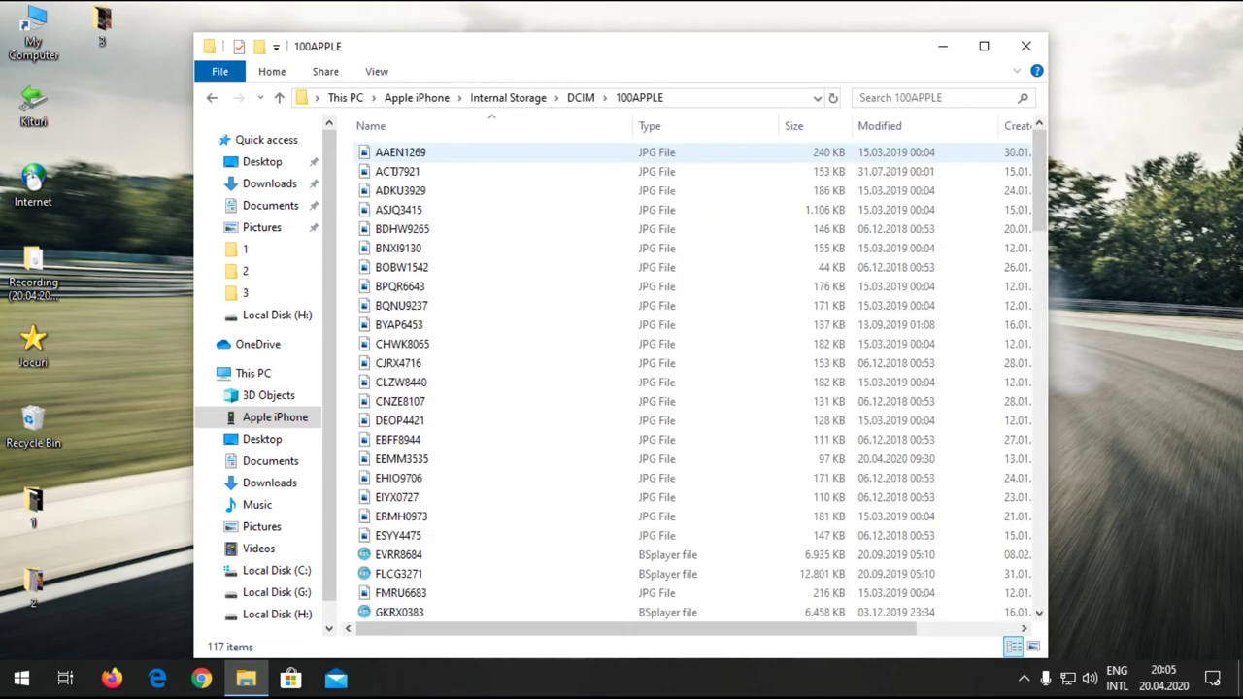
click(456, 153)
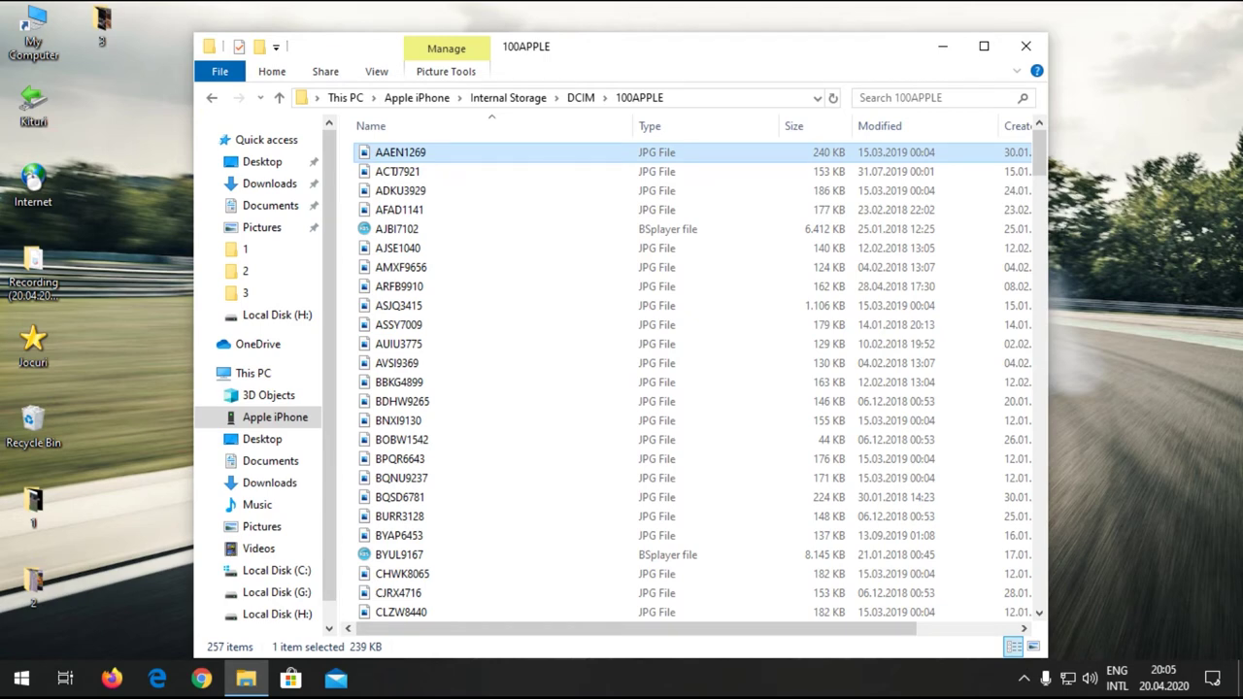
key(ctrl+a)
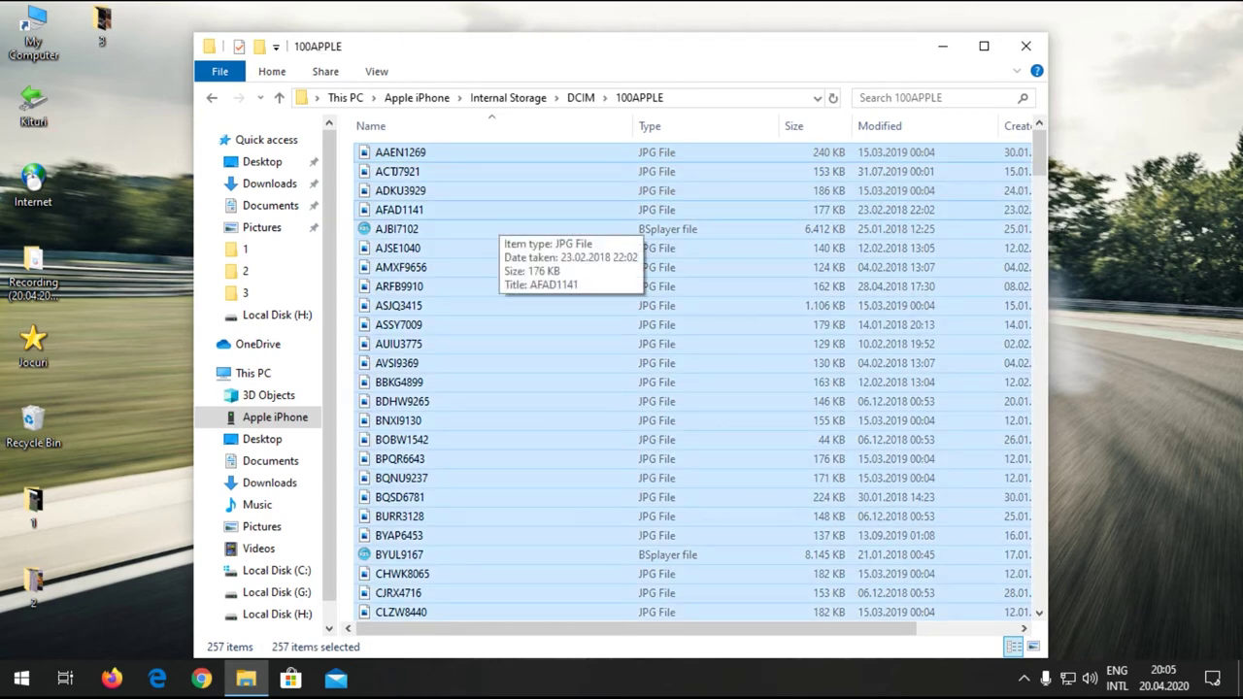
right_click(497, 213)
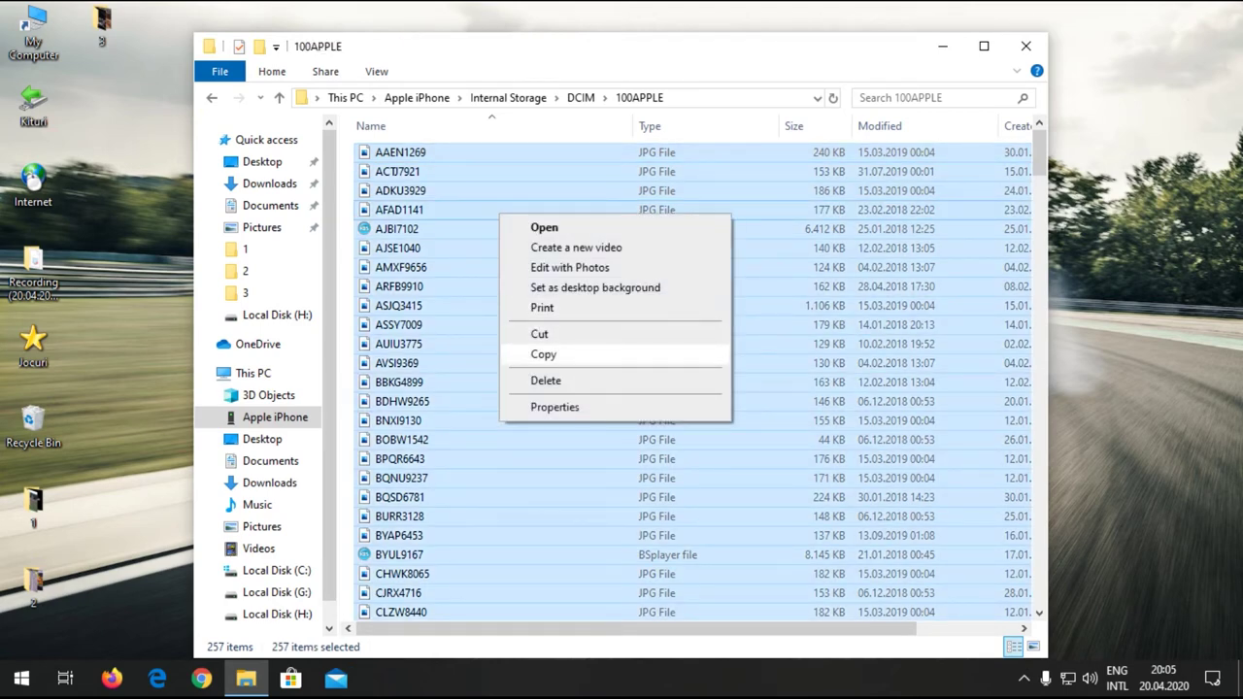
click(544, 354)
Return to This PC and open Local Disk (G:).
key(alt+Up)
key(alt+Up)
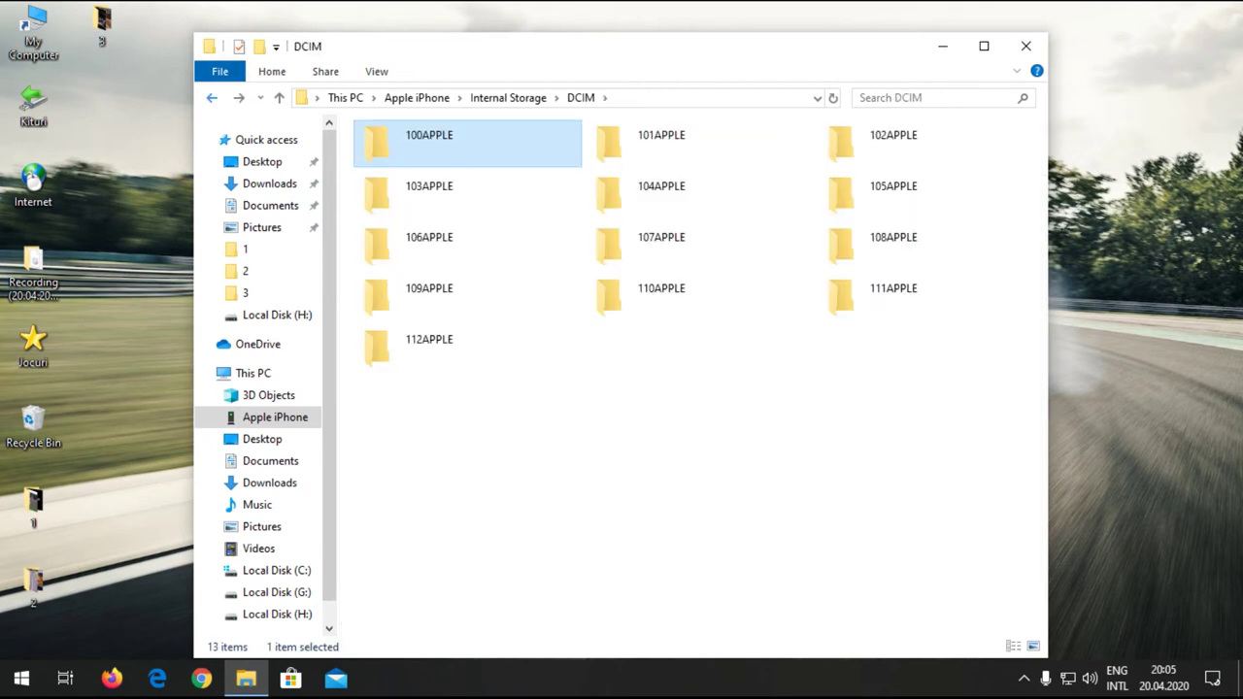
key(alt+Up)
key(alt+Up)
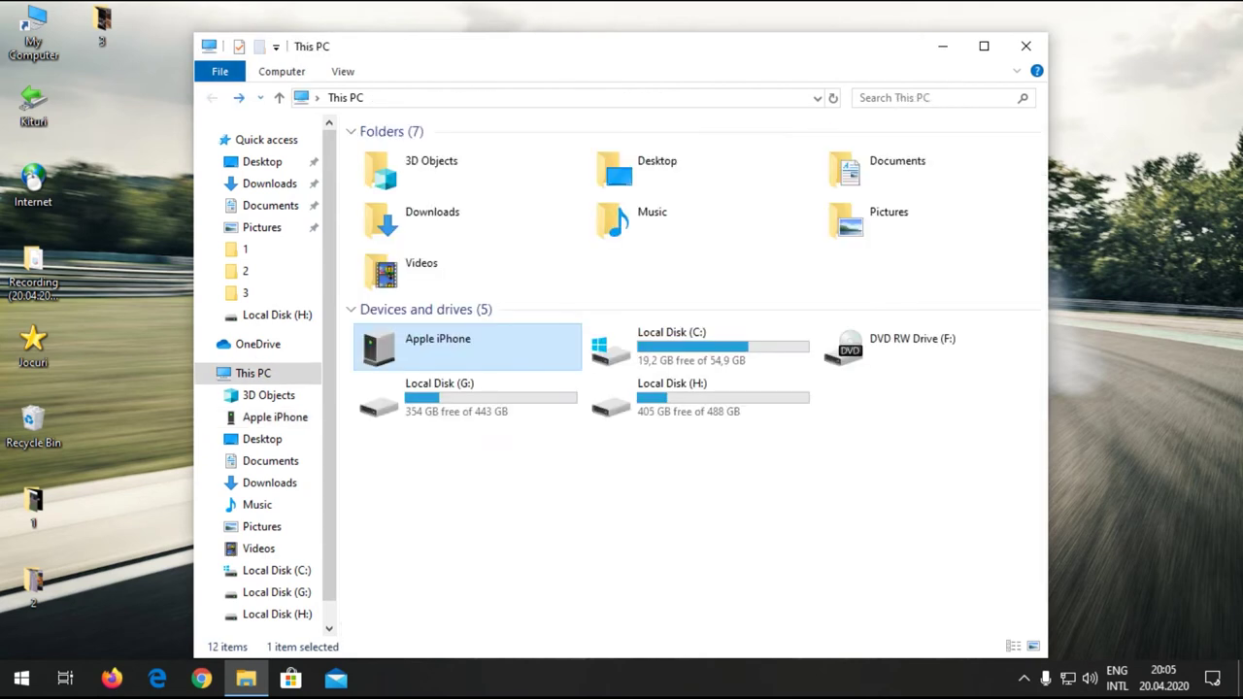
key(Down)
key(Return)
key(c)
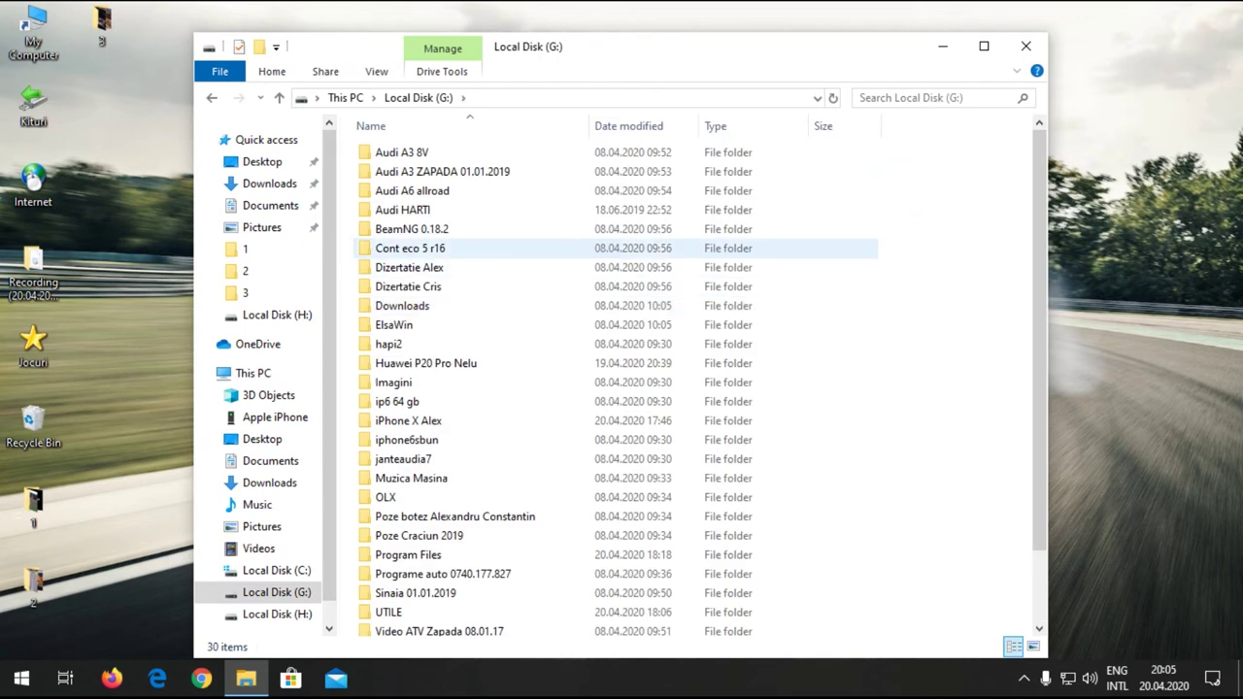
Paste the copied iPhone files into the Poze & Videos subfolder of the iPhone X folder.
key(i)
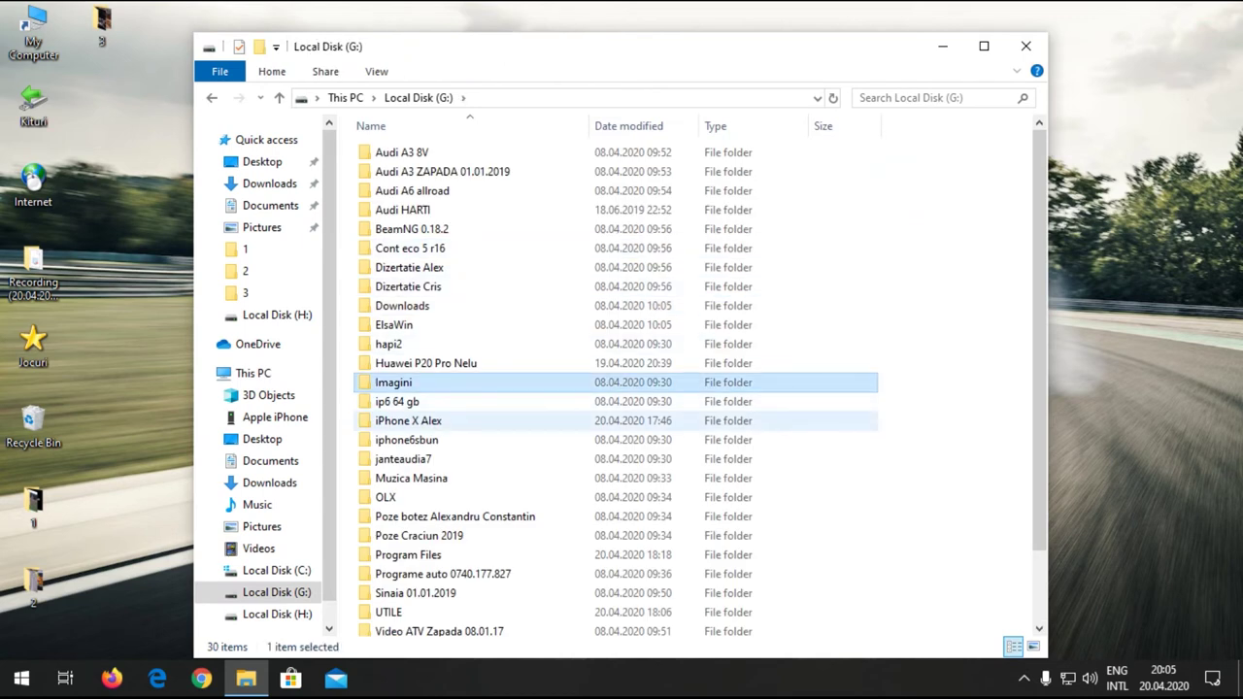
click(403, 422)
double_click(403, 422)
click(418, 169)
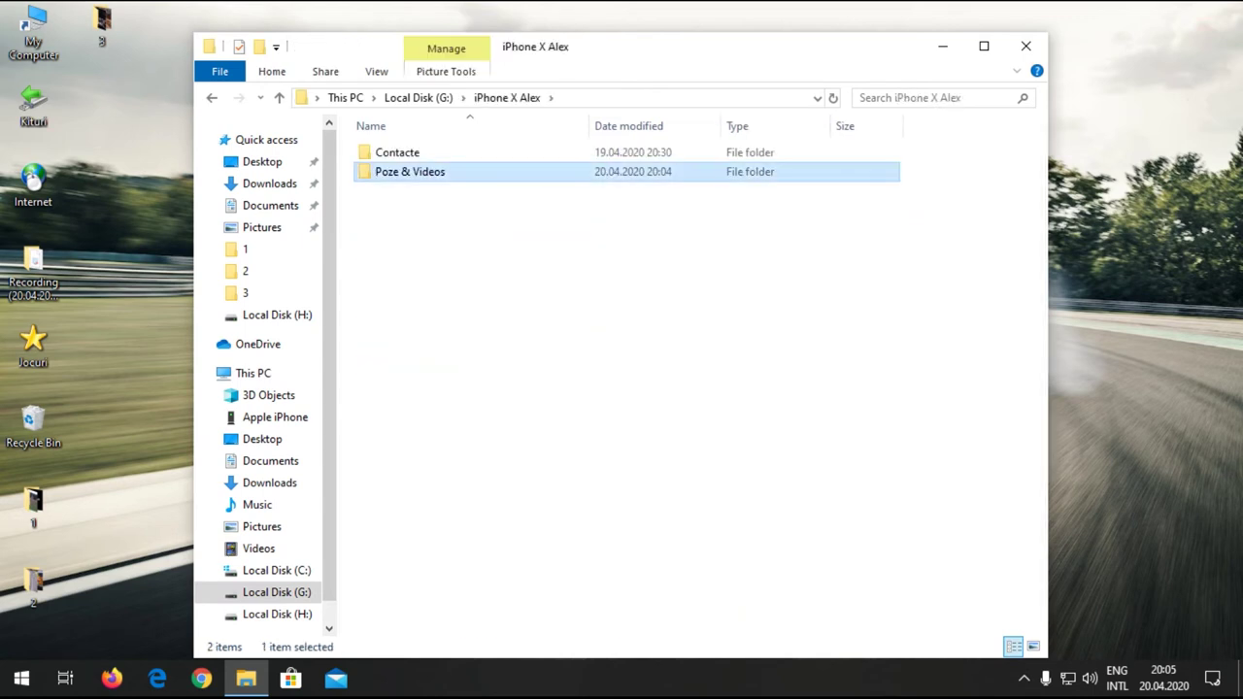
double_click(418, 169)
right_click(419, 169)
click(463, 321)
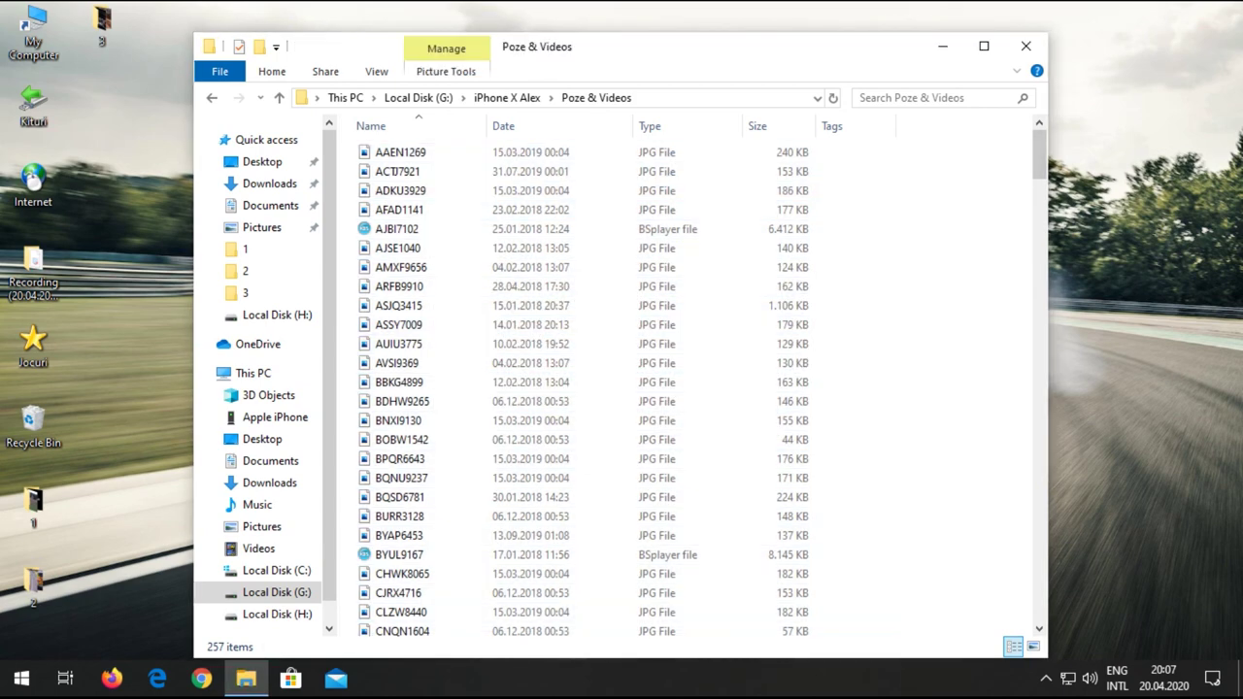
click(400, 267)
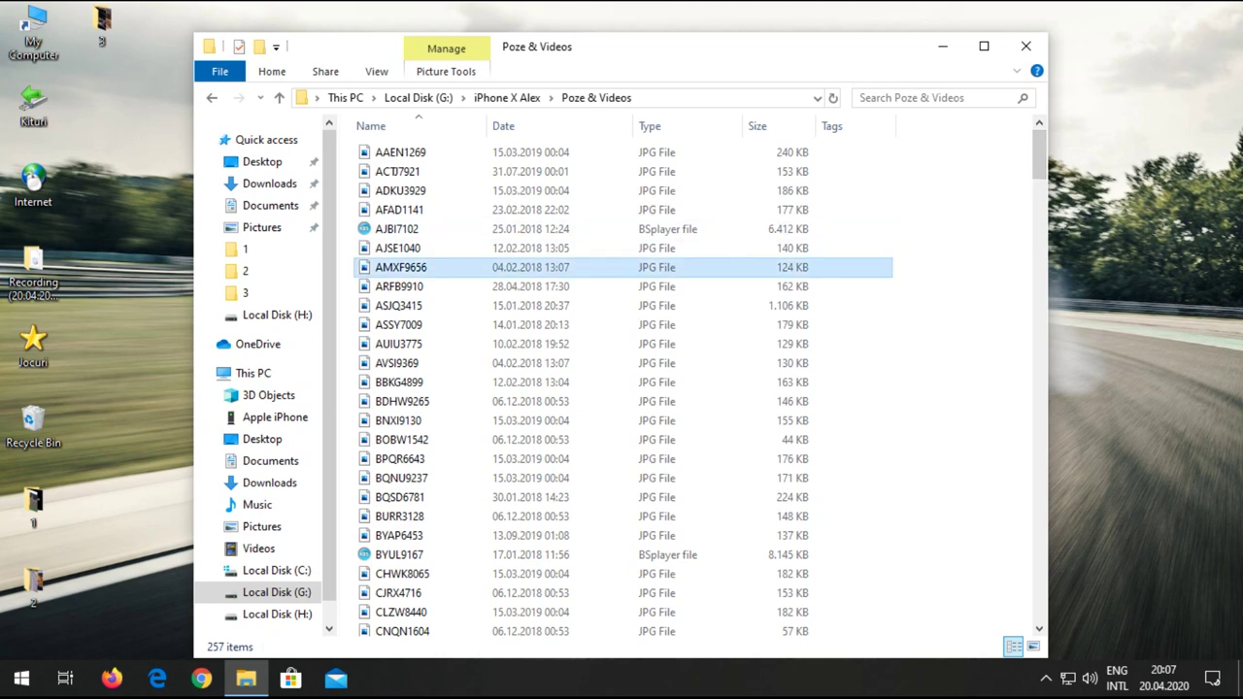
key(ctrl+a)
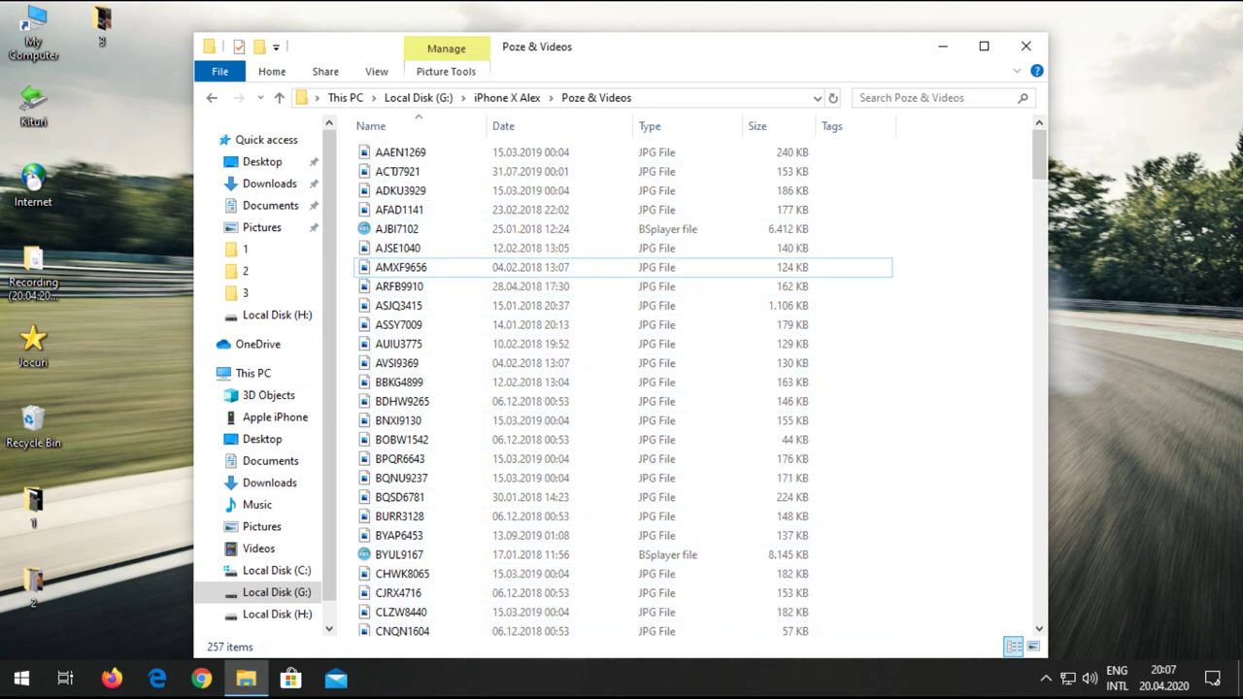
mouse_move(1039, 155)
mouse_down()
mouse_move(1038, 595)
mouse_move(1039, 156)
mouse_up()
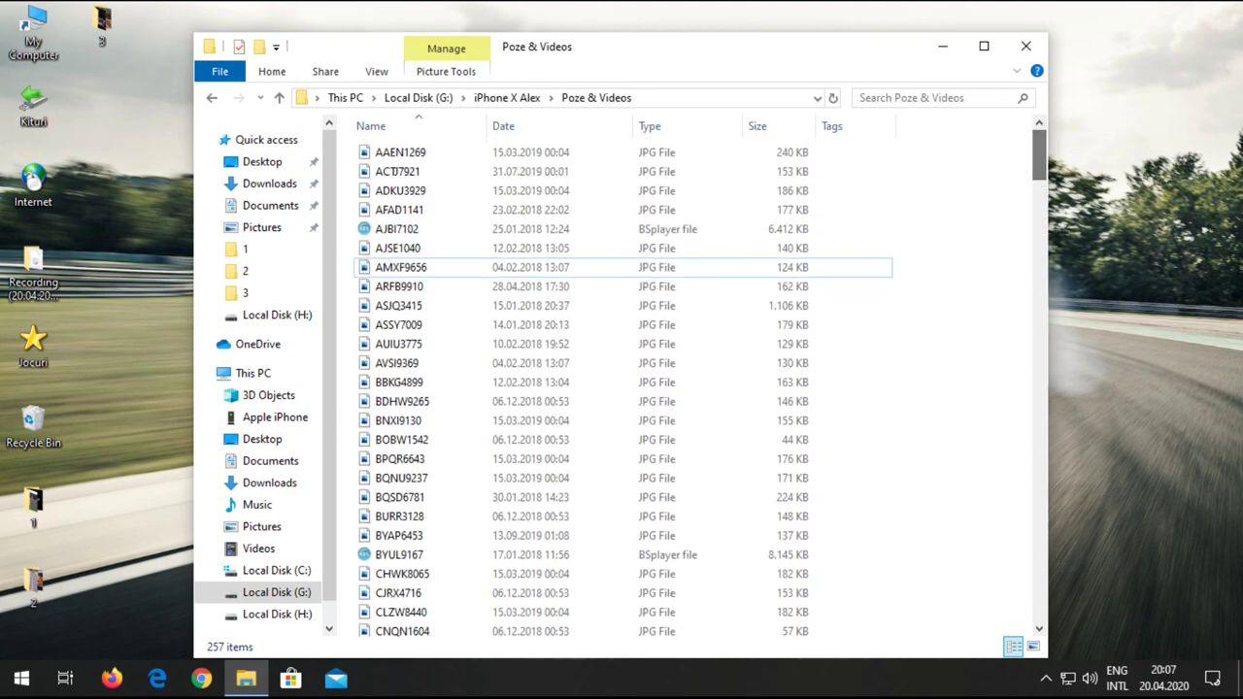